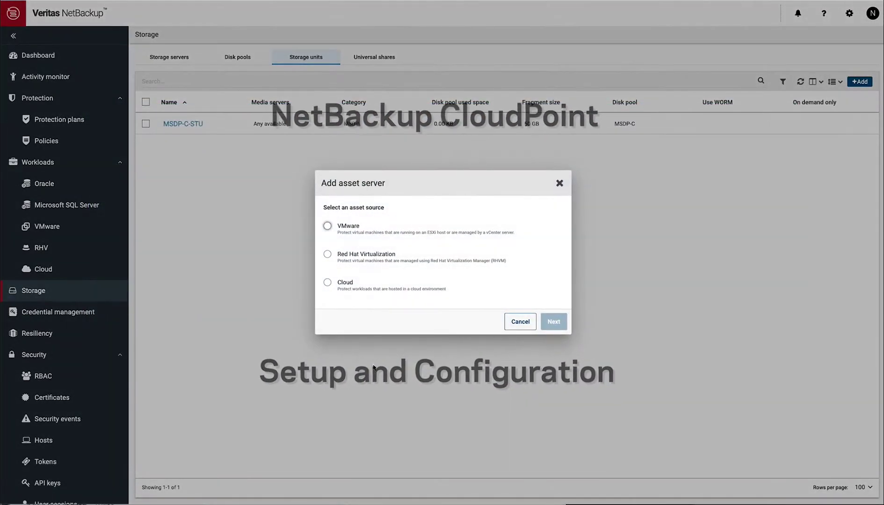
- Choose Cloud as the asset source and copy the EC2 instance's public IPv4 DNS name
{"action": "left_click", "coordinate": [333, 285]}
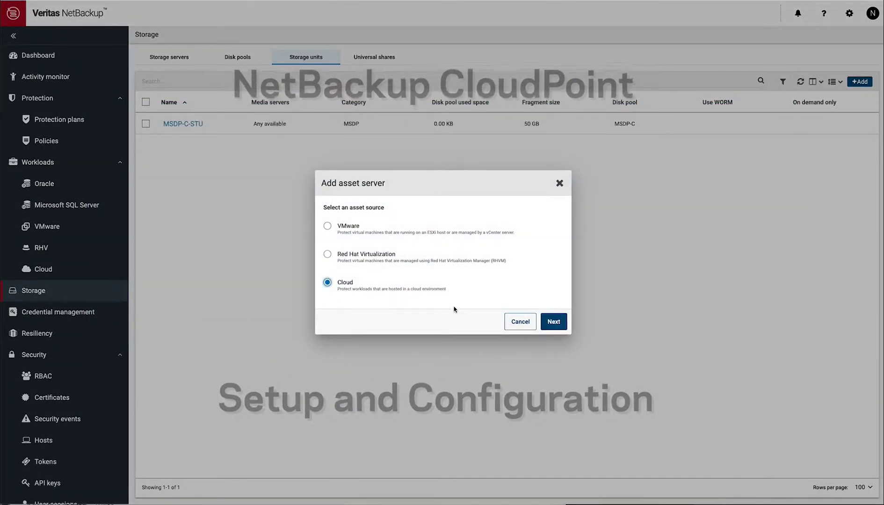
{"action": "left_click", "coordinate": [545, 321]}
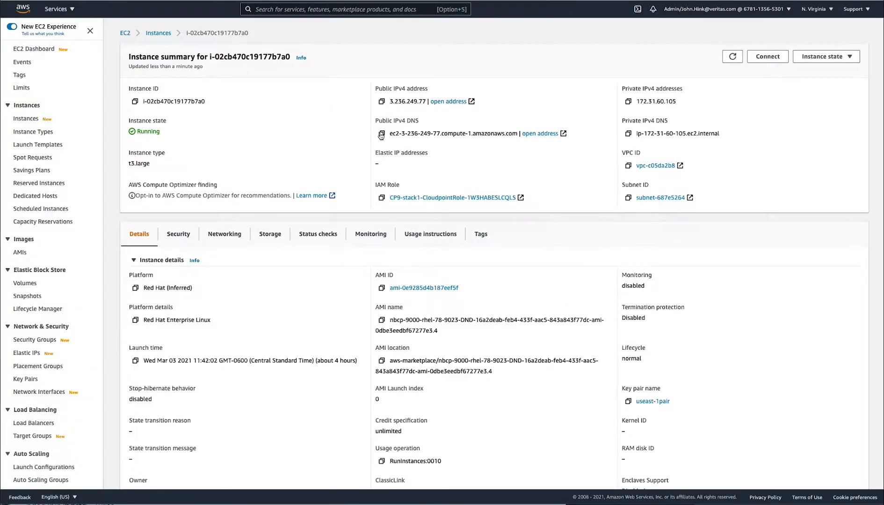
{"action": "left_click", "coordinate": [381, 134]}
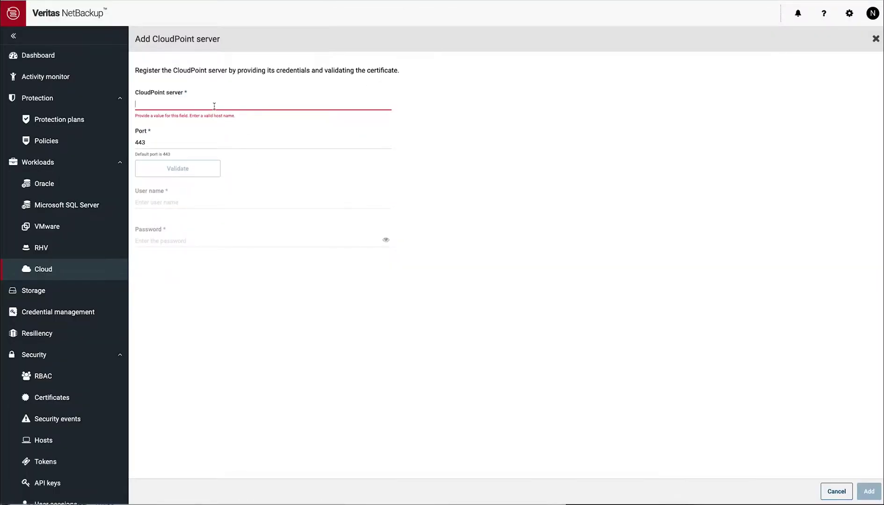
- Paste the EC2 DNS name as the CloudPoint server, validate it and accept its certificate
{"action": "left_click", "coordinate": [214, 104]}
{"action": "key", "text": "ctrl+v"}
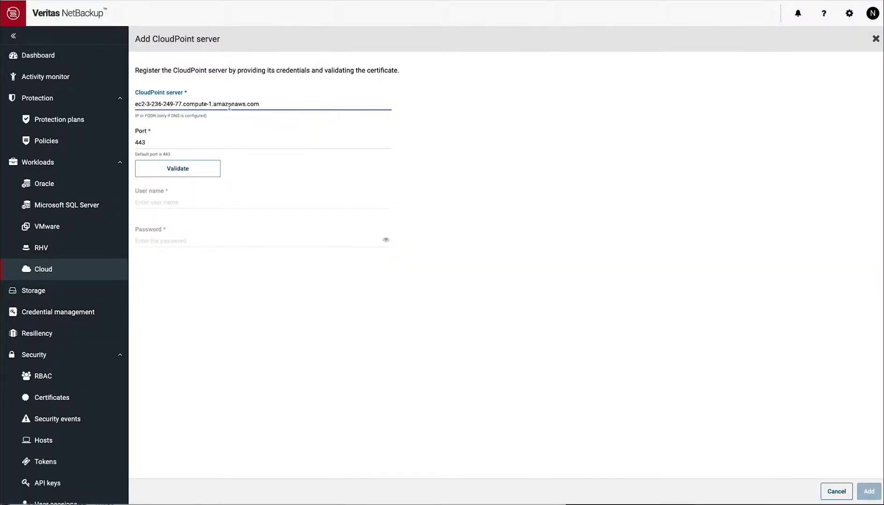
{"action": "left_click", "coordinate": [184, 169]}
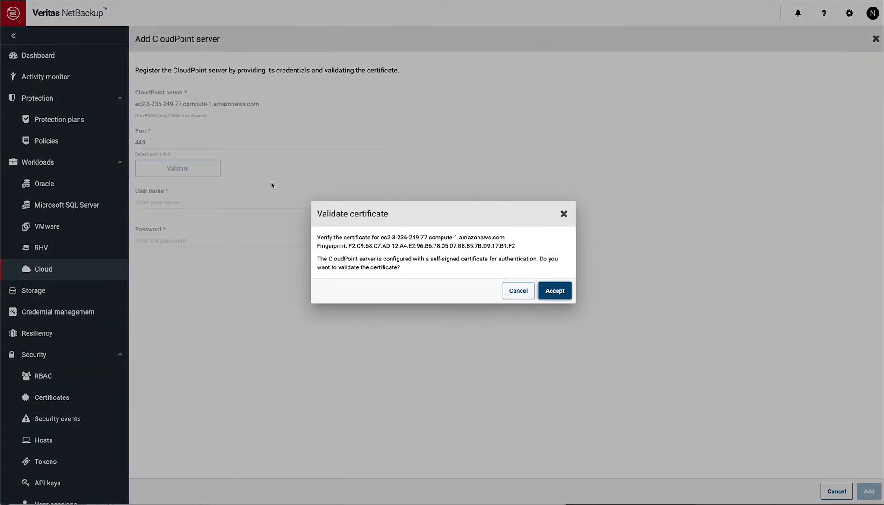
{"action": "left_click", "coordinate": [554, 291]}
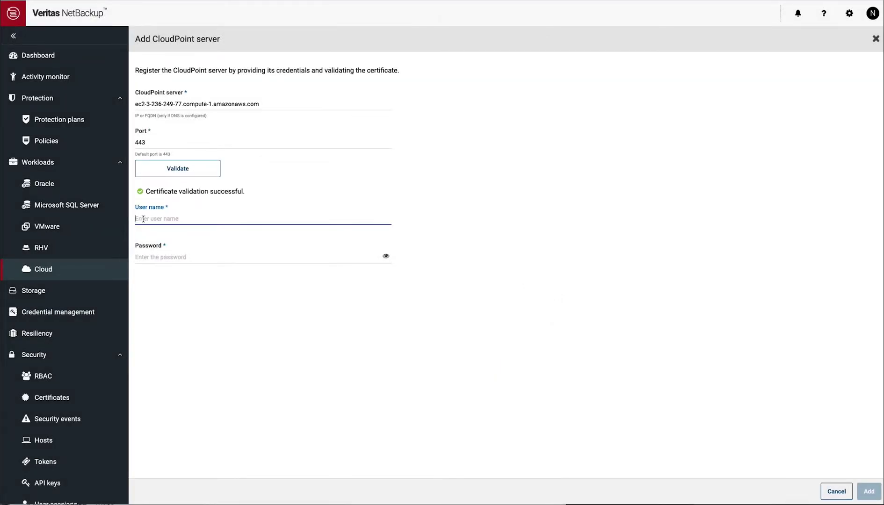
- Enter the admin user name and password and add the CloudPoint server
{"action": "type", "text": "cpadmin"}
{"action": "left_click", "coordinate": [135, 257]}
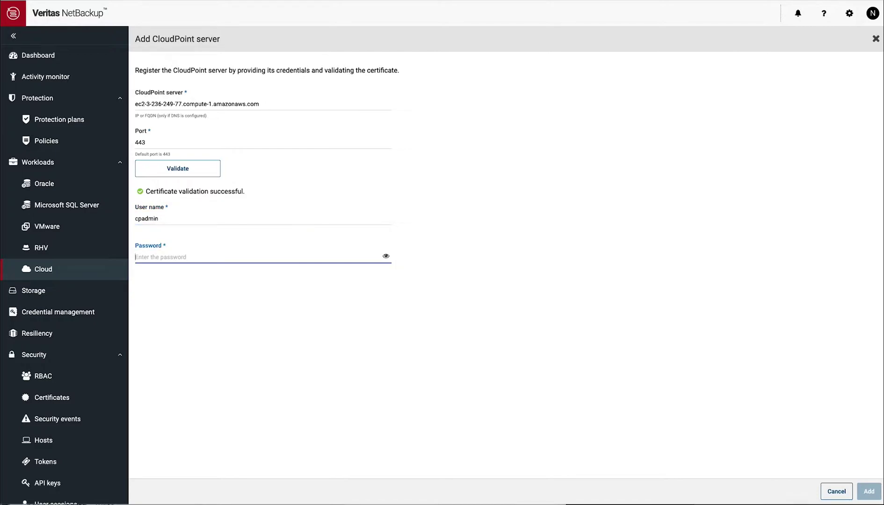
{"action": "type", "text": "••"}
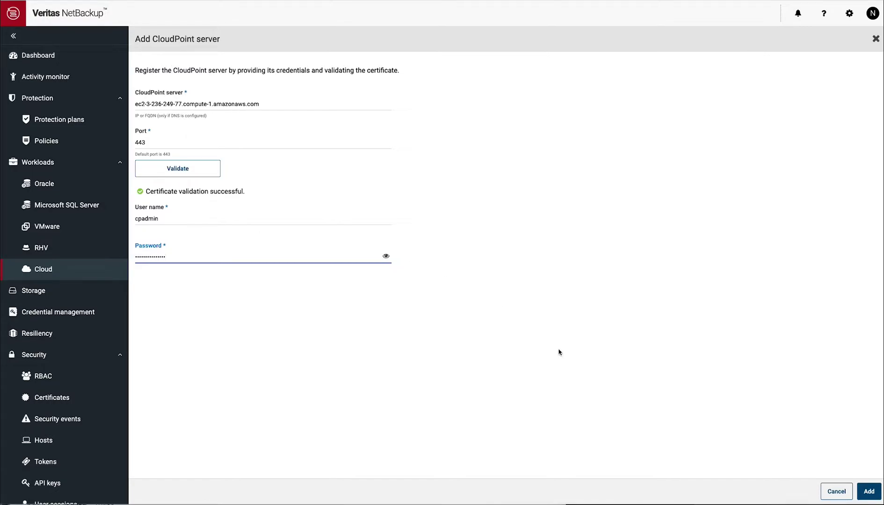
{"action": "left_click", "coordinate": [863, 490]}
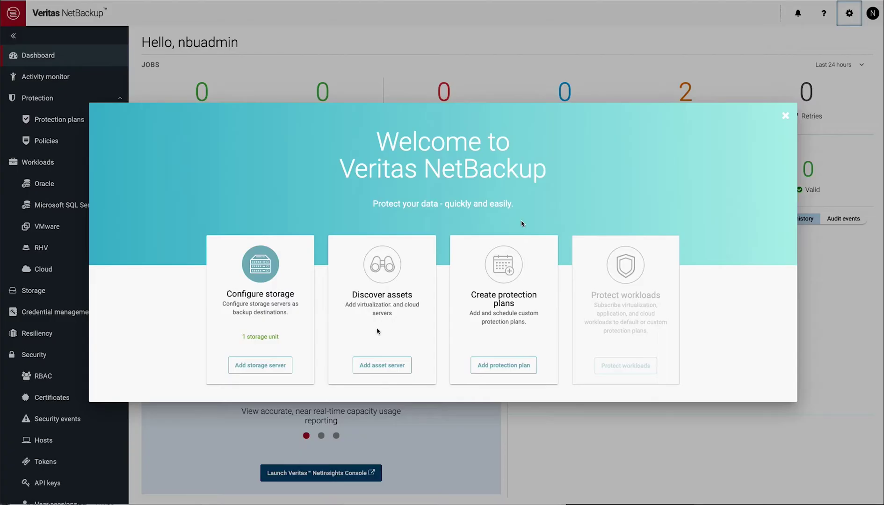
- Create a new protection plan named Cloud-Protect-1 with Cloud as its workload
{"action": "left_click", "coordinate": [507, 367]}
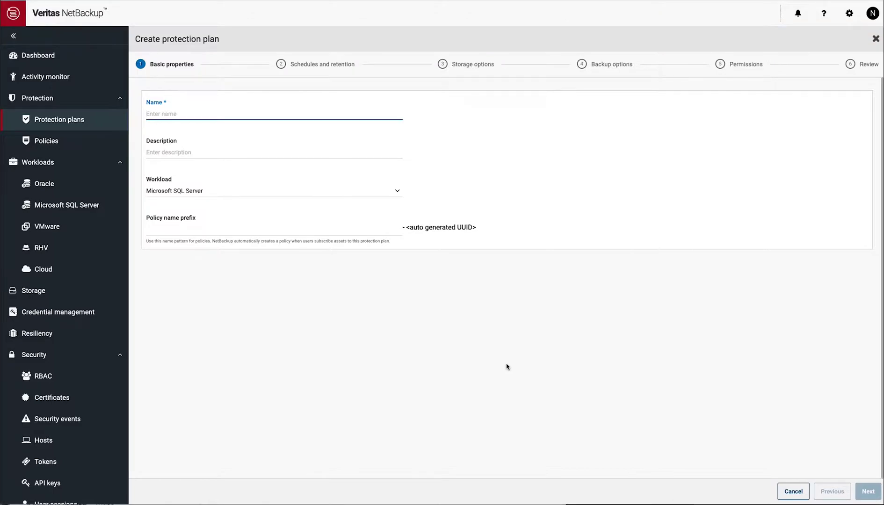
{"action": "type", "text": "Cloud"}
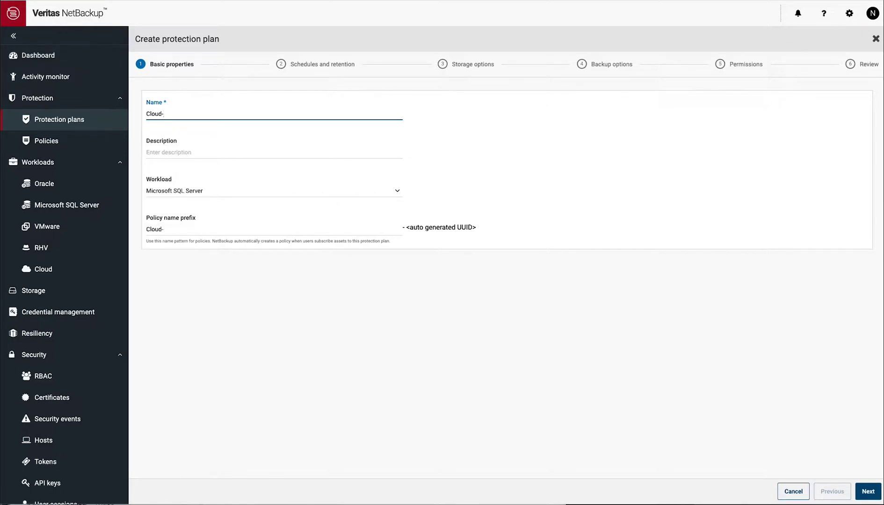
{"action": "type", "text": "-Protect-1"}
{"action": "left_click", "coordinate": [331, 194]}
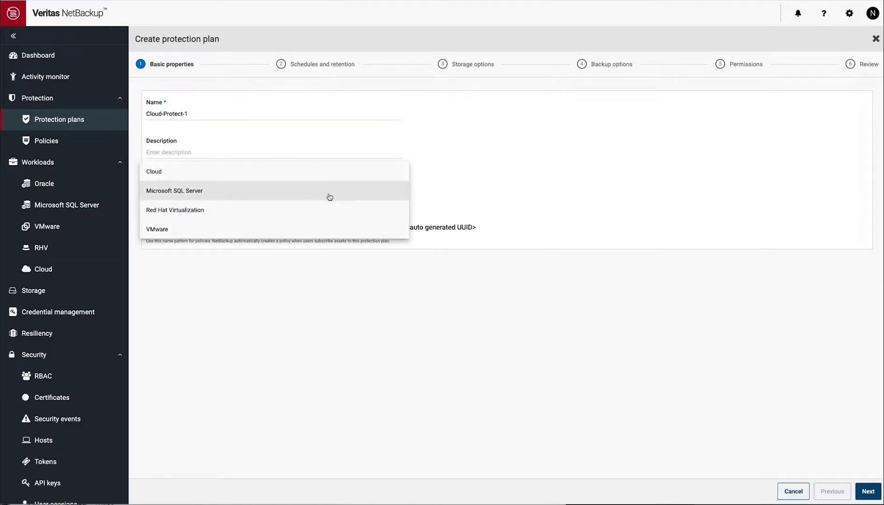
{"action": "left_click", "coordinate": [267, 176]}
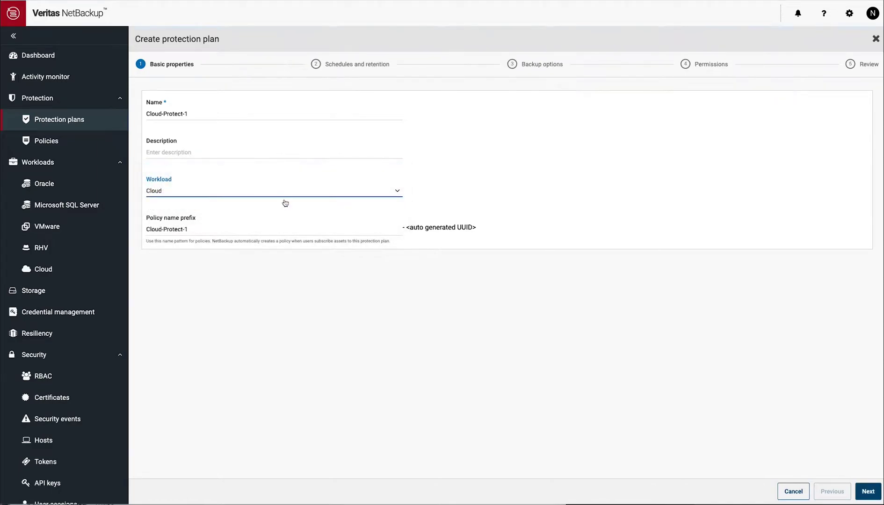
- Add a daily full backup schedule kept 2 weeks, starting 1:00 AM to 10:00 PM every day
{"action": "left_click", "coordinate": [852, 496]}
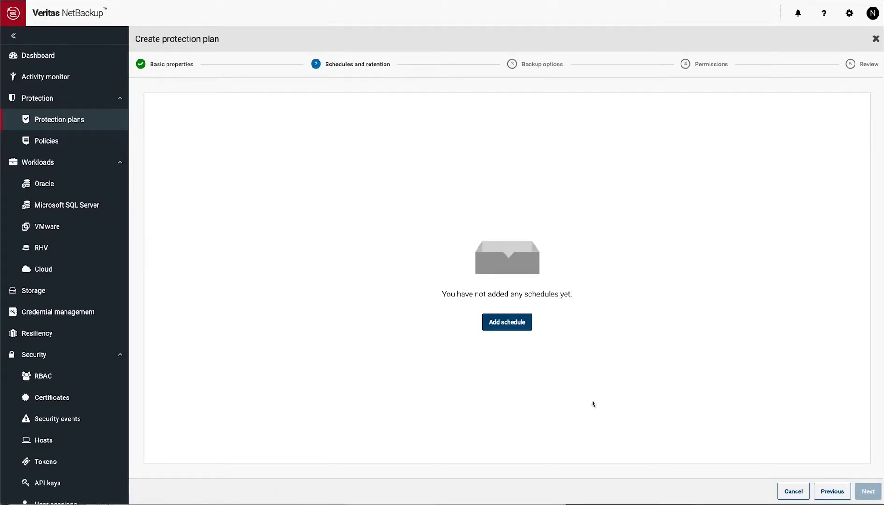
{"action": "left_click", "coordinate": [514, 326]}
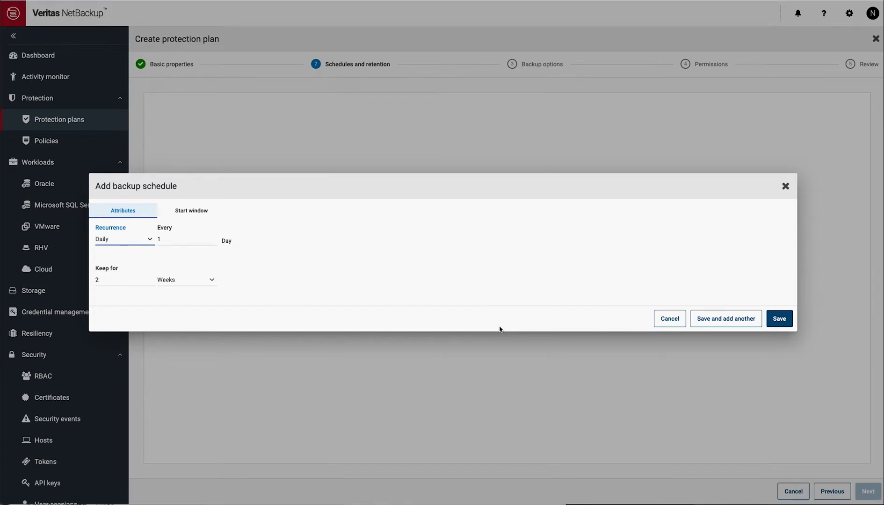
{"action": "left_click", "coordinate": [189, 215]}
{"action": "left_click", "coordinate": [123, 163]}
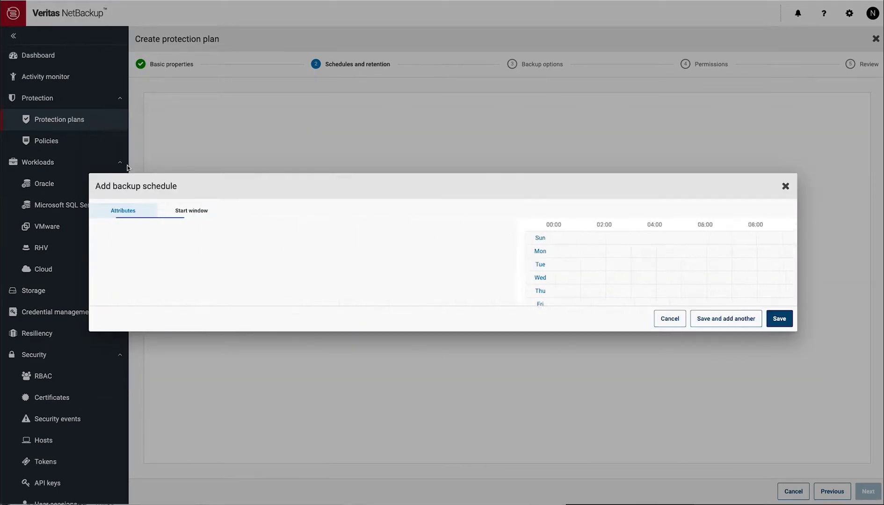
{"action": "left_click", "coordinate": [184, 210]}
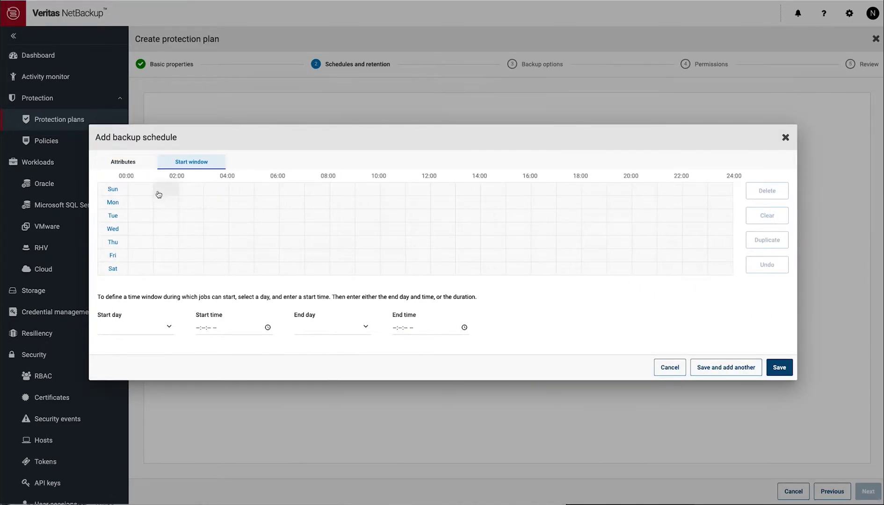
{"action": "mouse_move", "coordinate": [414, 190]}
{"action": "left_mouse_down"}
{"action": "mouse_move", "coordinate": [183, 193]}
{"action": "mouse_move", "coordinate": [368, 196]}
{"action": "mouse_move", "coordinate": [214, 183]}
{"action": "mouse_move", "coordinate": [282, 196]}
{"action": "mouse_move", "coordinate": [662, 192]}
{"action": "left_mouse_up"}
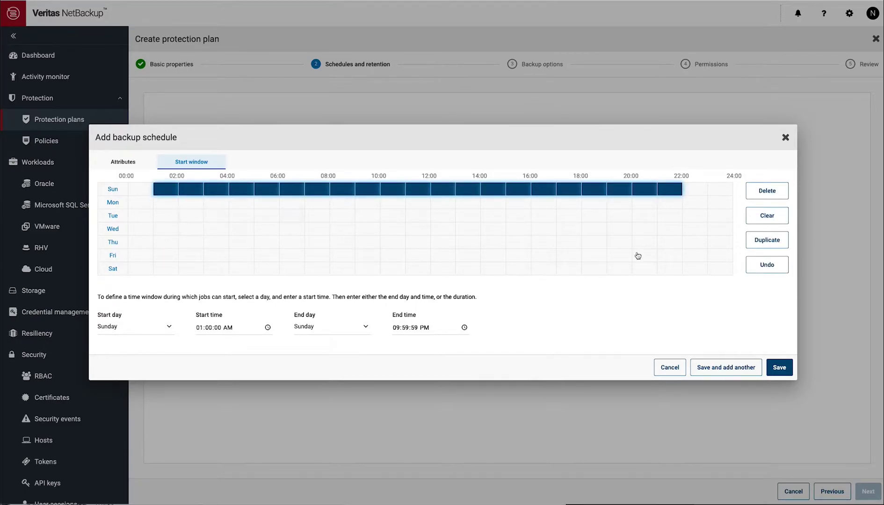
{"action": "left_click", "coordinate": [763, 240]}
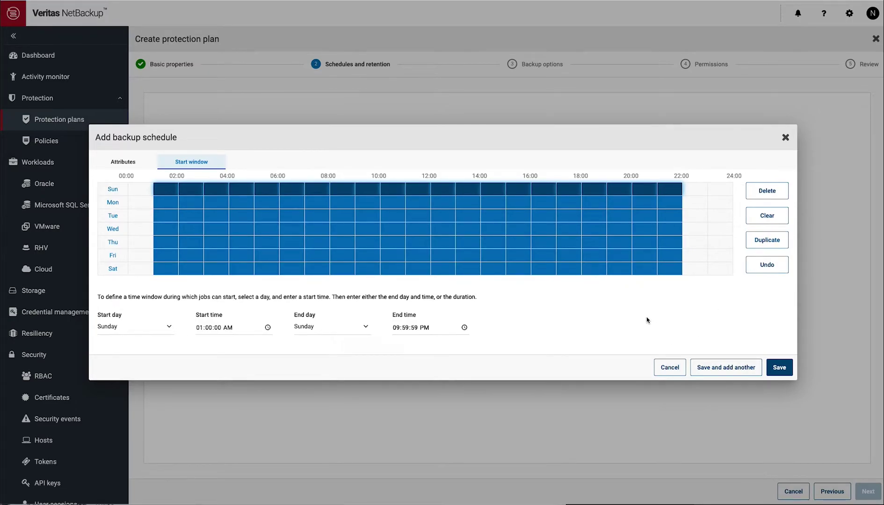
{"action": "left_click", "coordinate": [780, 369]}
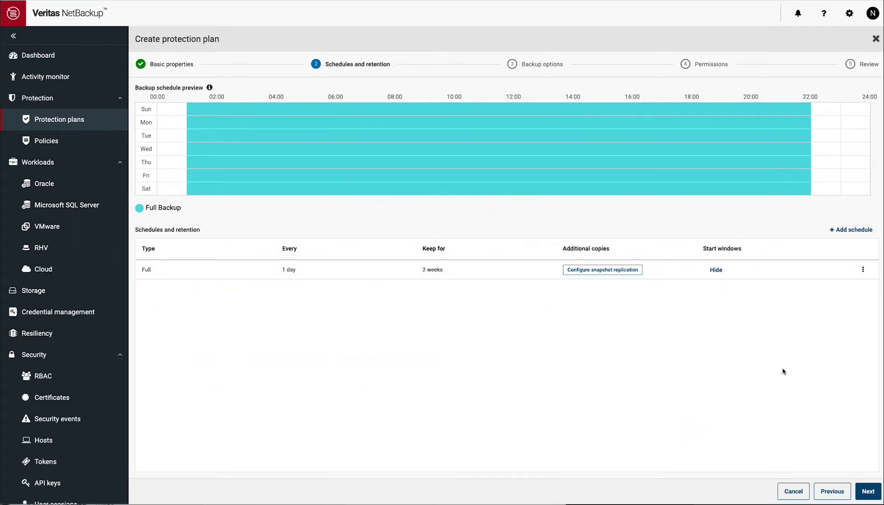
- Check snapshot replication settings and the schedule row's actions without changing anything
{"action": "left_click", "coordinate": [594, 273]}
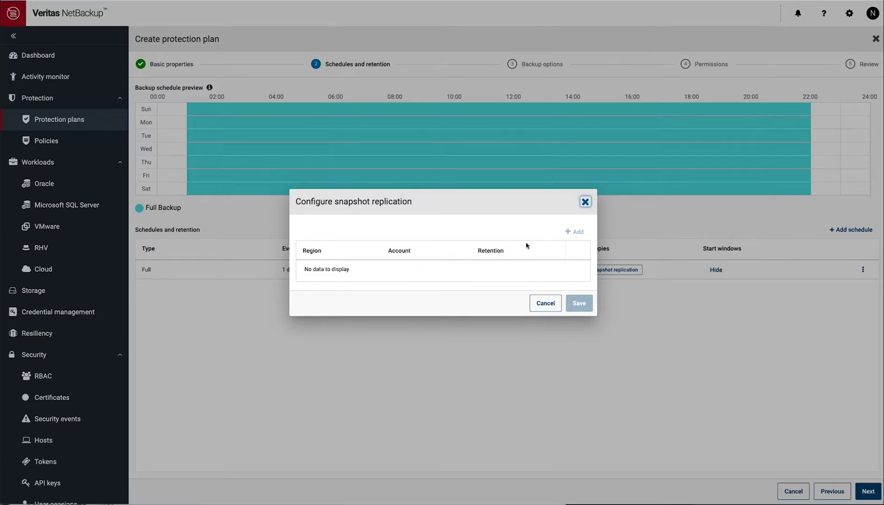
{"action": "left_click", "coordinate": [362, 256]}
{"action": "left_click", "coordinate": [530, 303]}
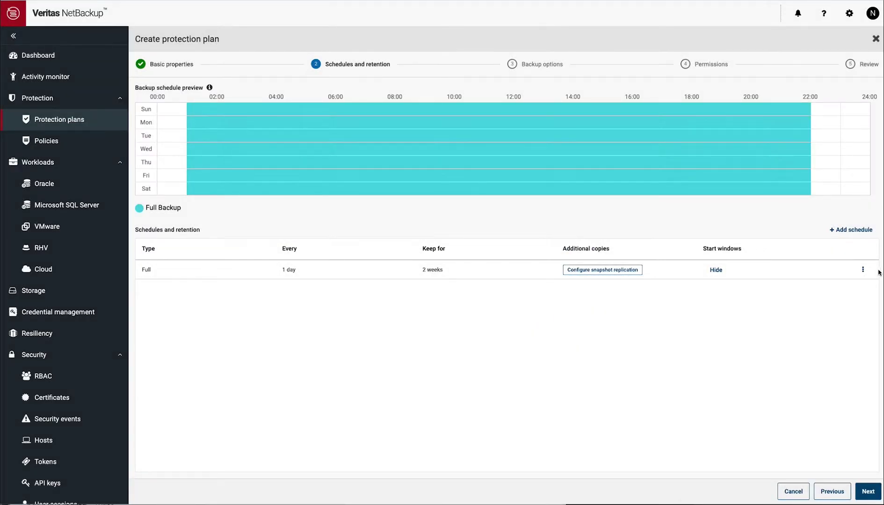
{"action": "left_click", "coordinate": [863, 270]}
{"action": "left_click", "coordinate": [744, 317]}
- Enable granular recovery for files or folders in the backup options, then continue to Permissions
{"action": "left_click", "coordinate": [869, 491]}
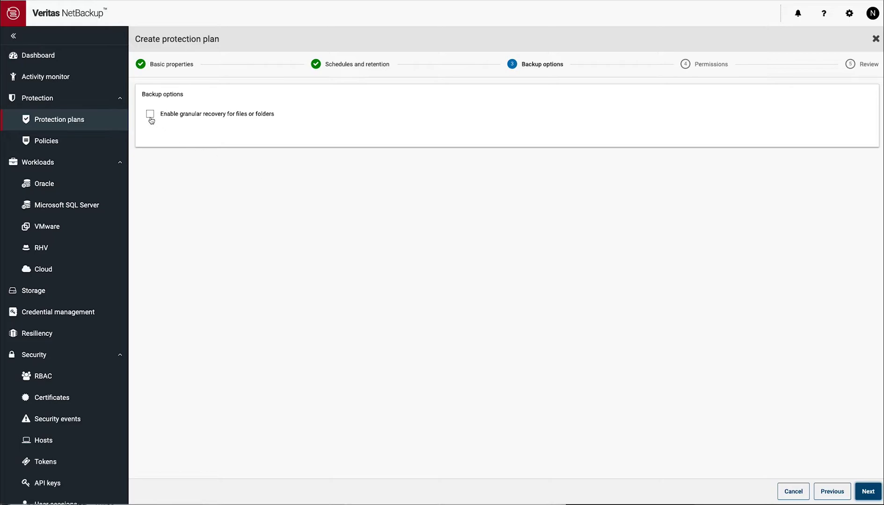
{"action": "left_click", "coordinate": [151, 115]}
{"action": "left_click", "coordinate": [867, 490]}
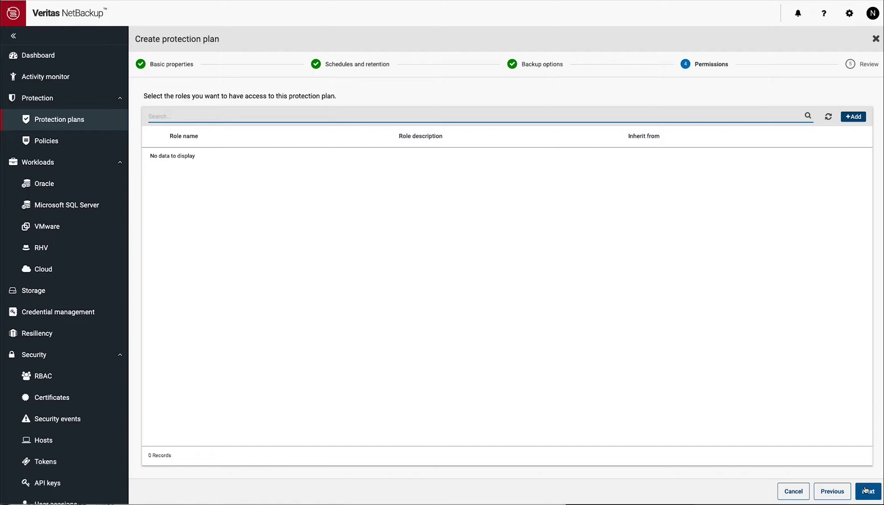
- Review the Cloud-Protect-1 plan settings and finish creating the plan
{"action": "left_click", "coordinate": [864, 490]}
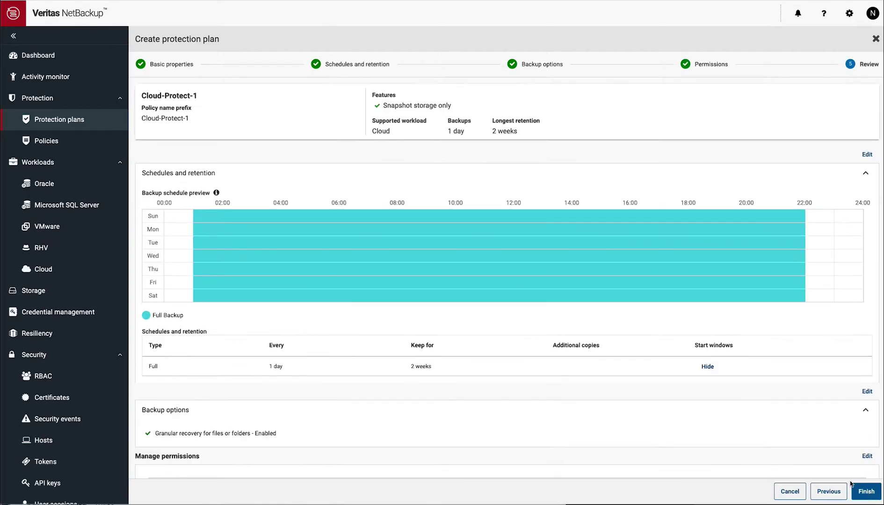
{"action": "scroll", "coordinate": [764, 449], "scroll_direction": "down", "scroll_amount": 1}
{"action": "scroll", "coordinate": [762, 447], "scroll_direction": "down", "scroll_amount": 2}
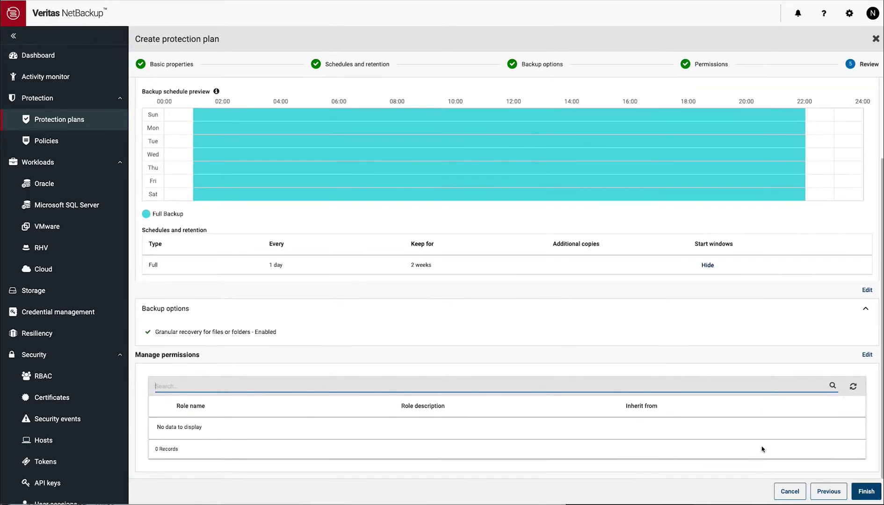
{"action": "left_click", "coordinate": [865, 491]}
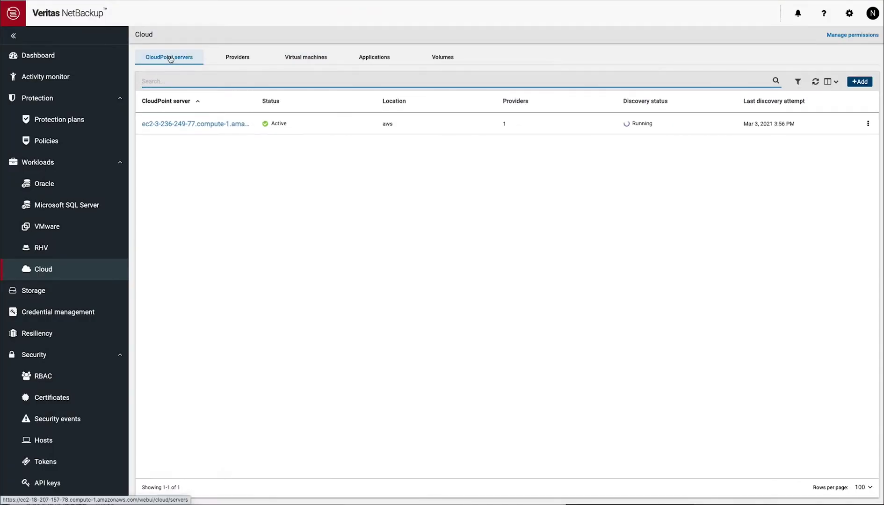
- Select the registered CloudPoint server and show the supported cloud Providers overview
{"action": "left_click", "coordinate": [629, 128]}
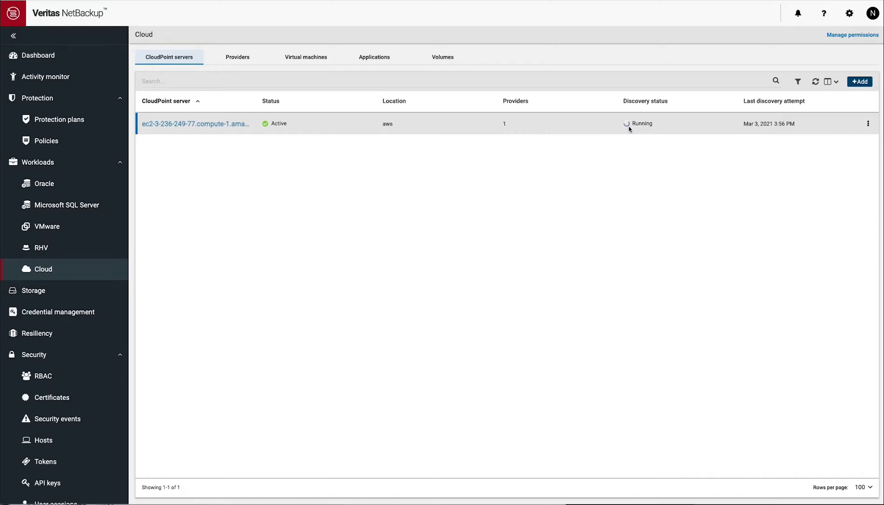
{"action": "left_click", "coordinate": [241, 59]}
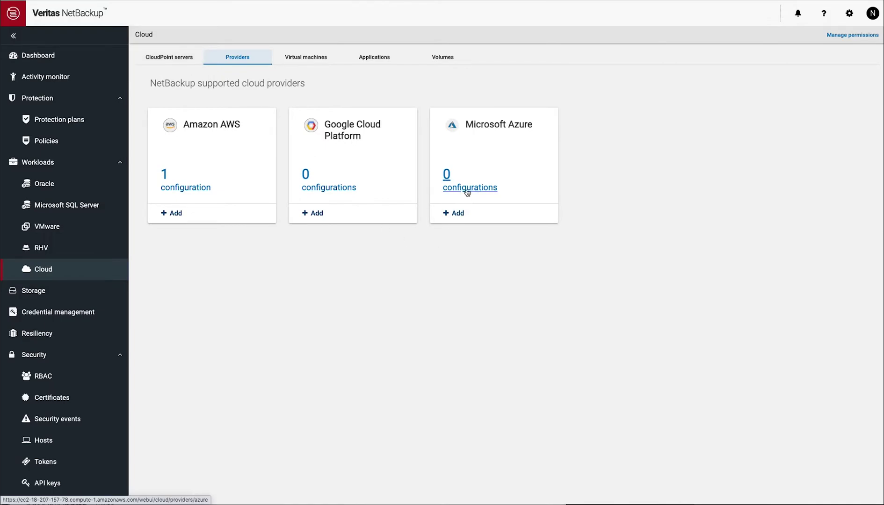
- Add a Microsoft Azure configuration named Azure linked to the CloudPoint server, then save it
{"action": "left_click", "coordinate": [459, 214]}
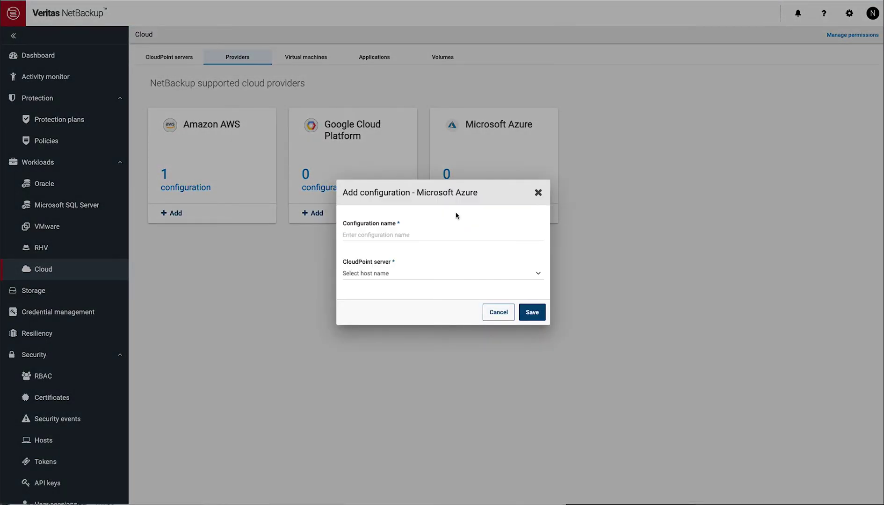
{"action": "left_click", "coordinate": [452, 274]}
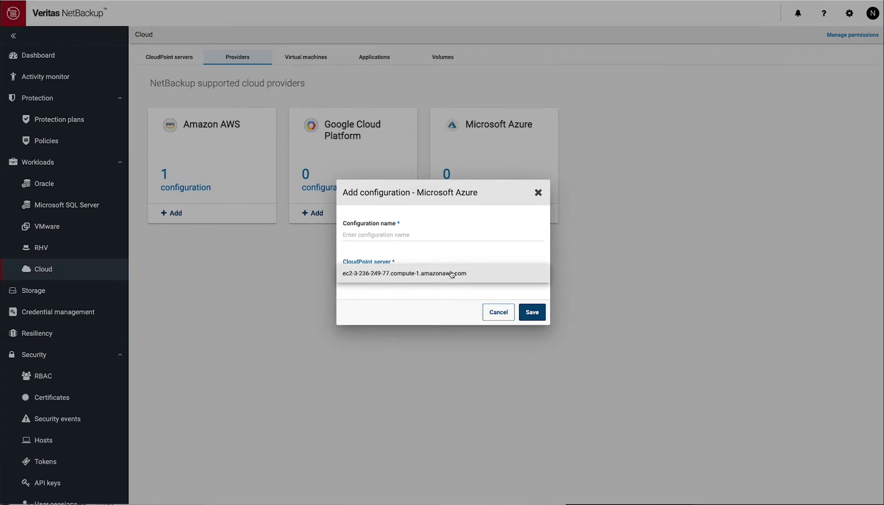
{"action": "left_click", "coordinate": [451, 274]}
{"action": "left_click", "coordinate": [374, 140]}
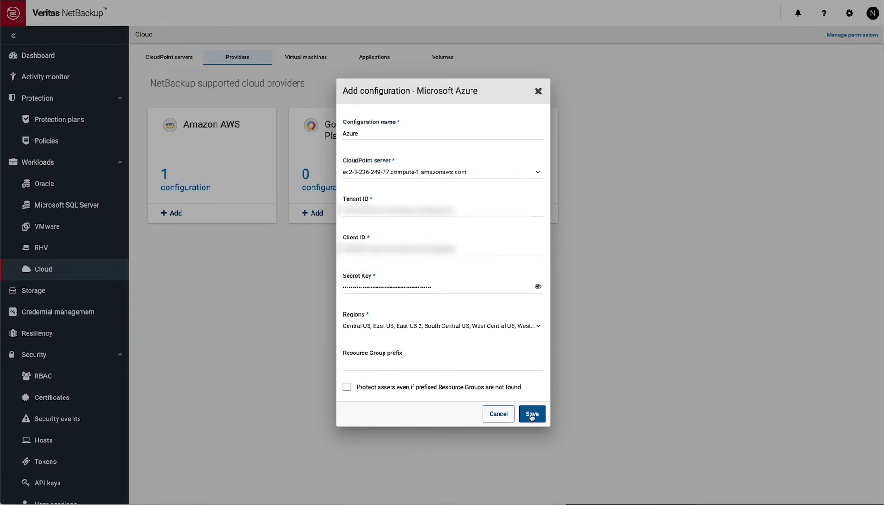
{"action": "left_click", "coordinate": [530, 415]}
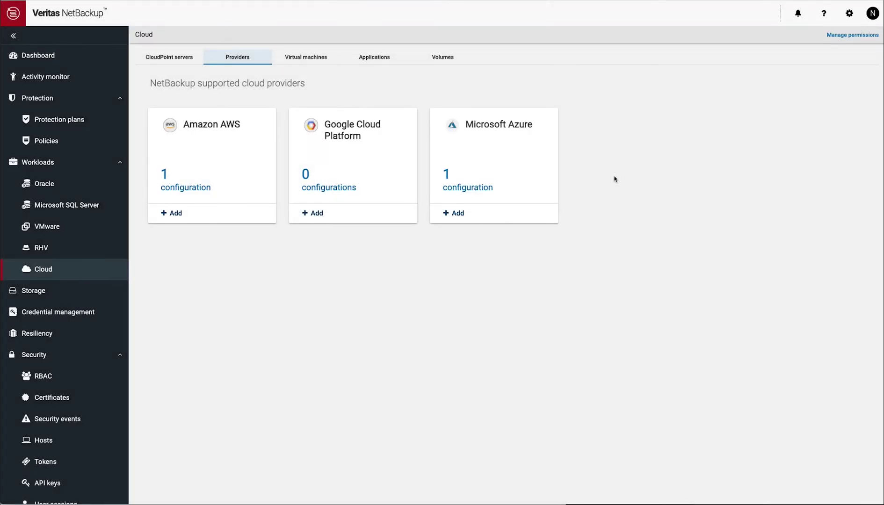
- Browse the CloudPoint servers, Virtual machines, Volumes and Applications tabs, then select the Linux client VM
{"action": "left_click", "coordinate": [172, 60]}
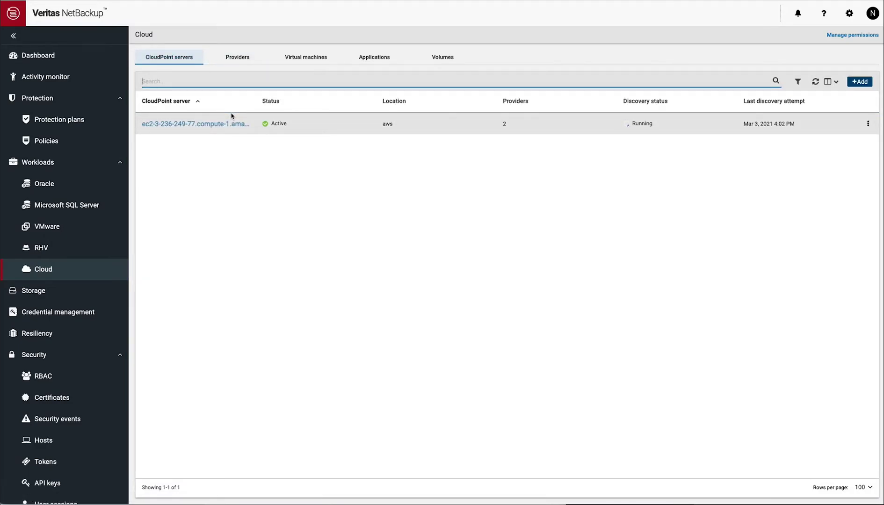
{"action": "left_click", "coordinate": [293, 62]}
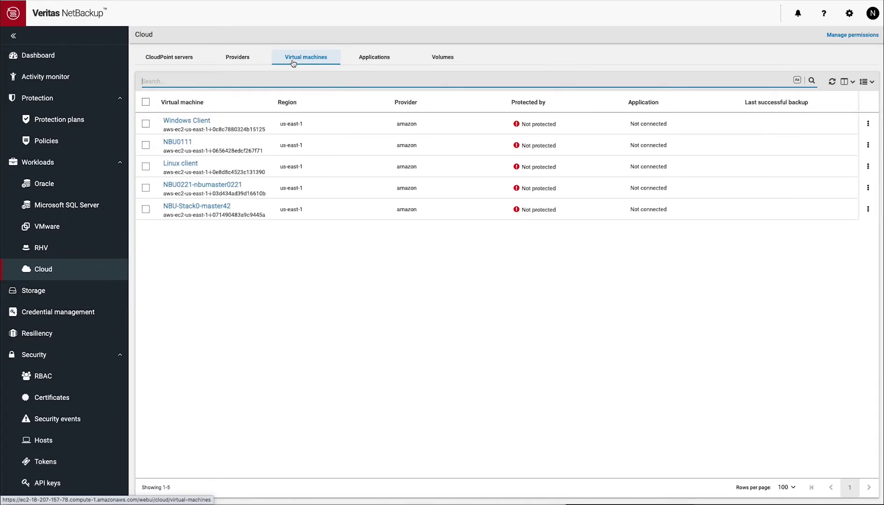
{"action": "left_click", "coordinate": [415, 57]}
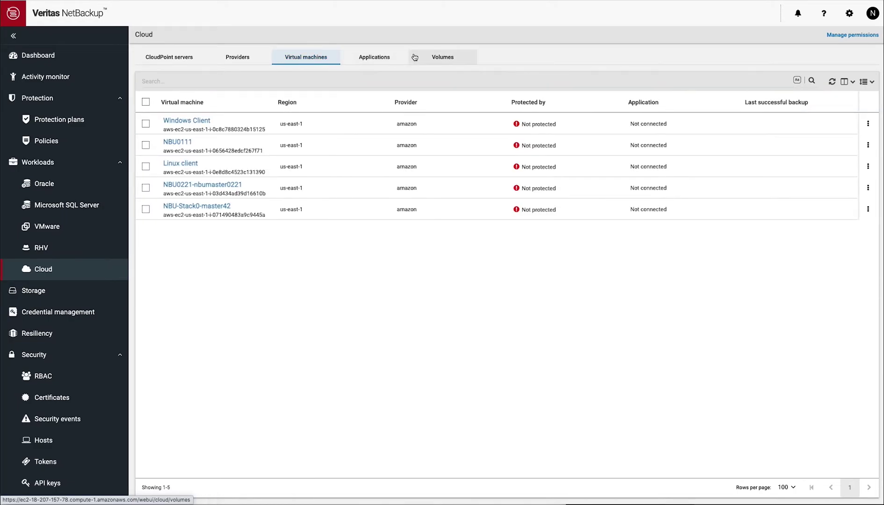
{"action": "left_click", "coordinate": [367, 56]}
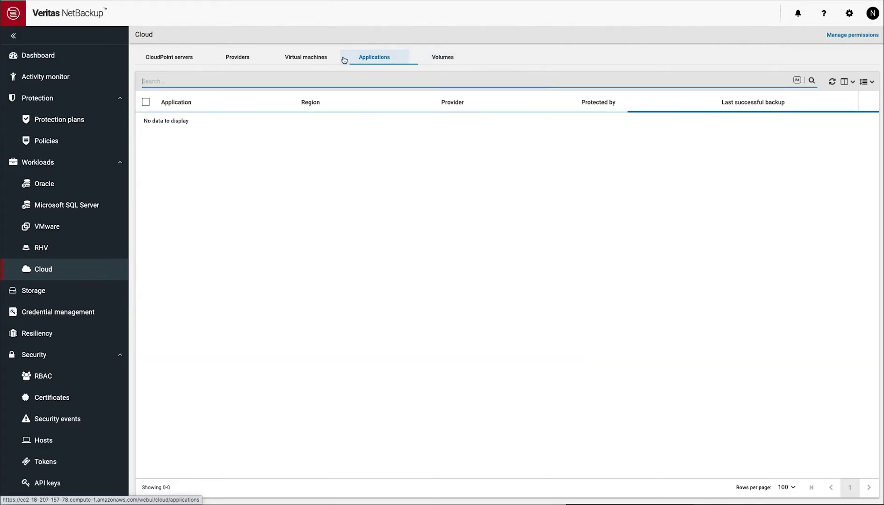
{"action": "left_click", "coordinate": [292, 58]}
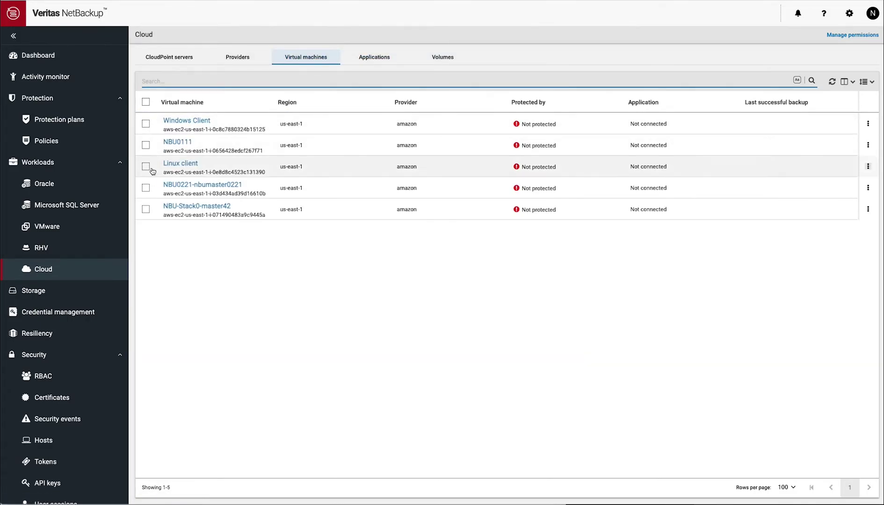
{"action": "left_click", "coordinate": [146, 167]}
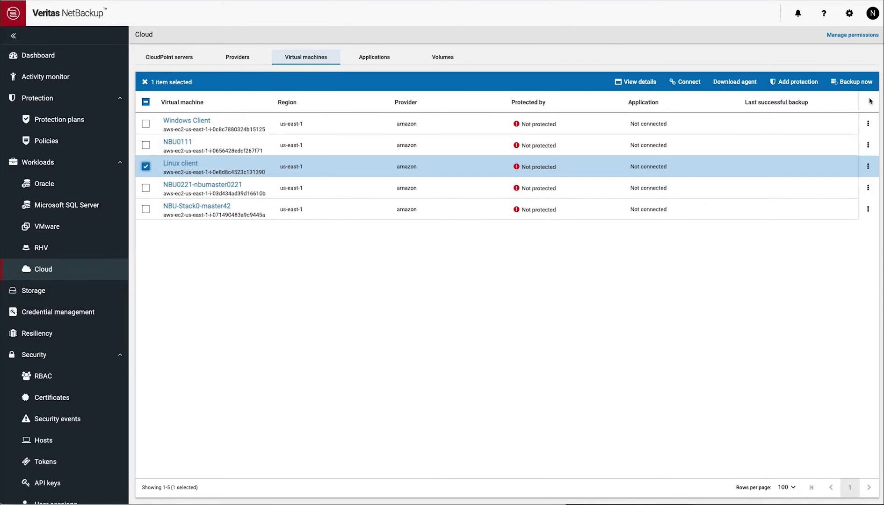
- Launch Guided setup > Protect workloads from the dashboard, choose Cloud with individual selection, and continue
{"action": "left_click", "coordinate": [147, 168]}
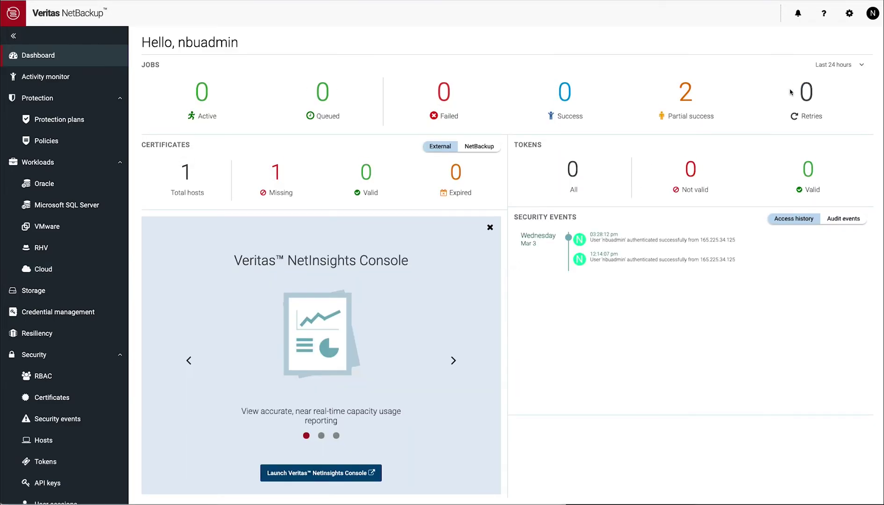
{"action": "left_click", "coordinate": [850, 13]}
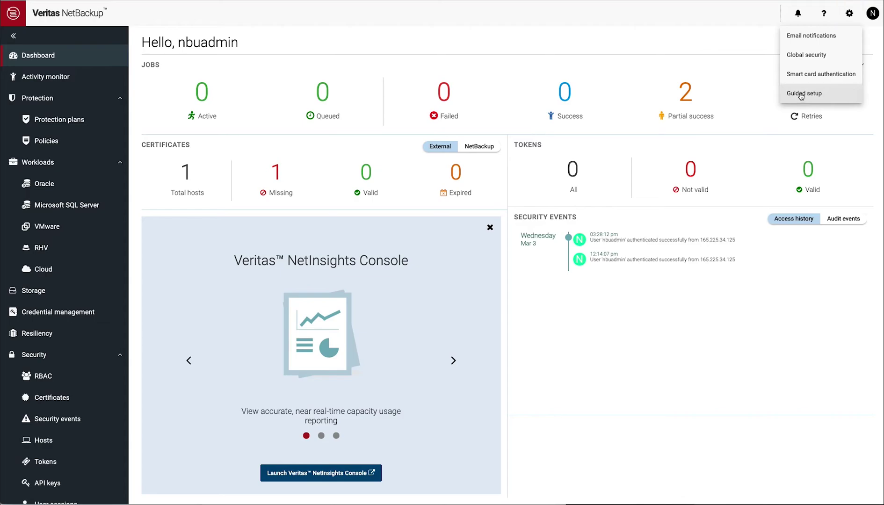
{"action": "left_click", "coordinate": [801, 95]}
{"action": "left_click", "coordinate": [622, 365]}
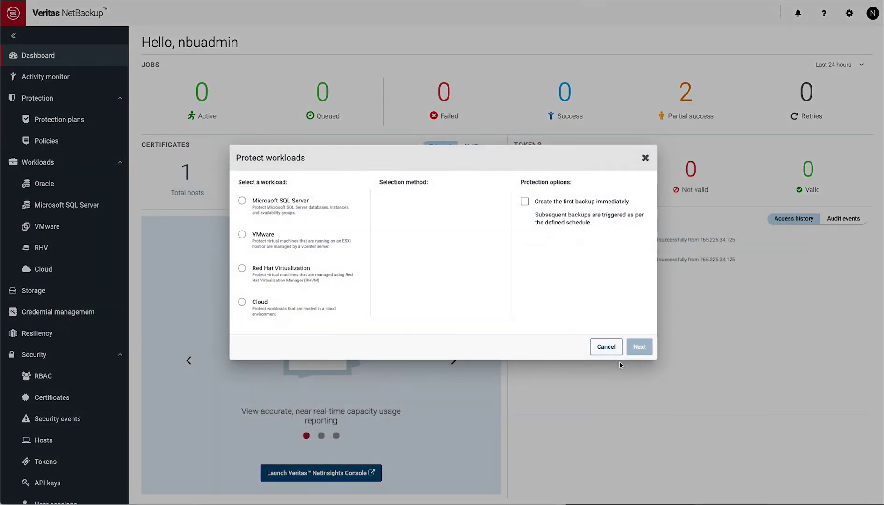
{"action": "left_click", "coordinate": [256, 304]}
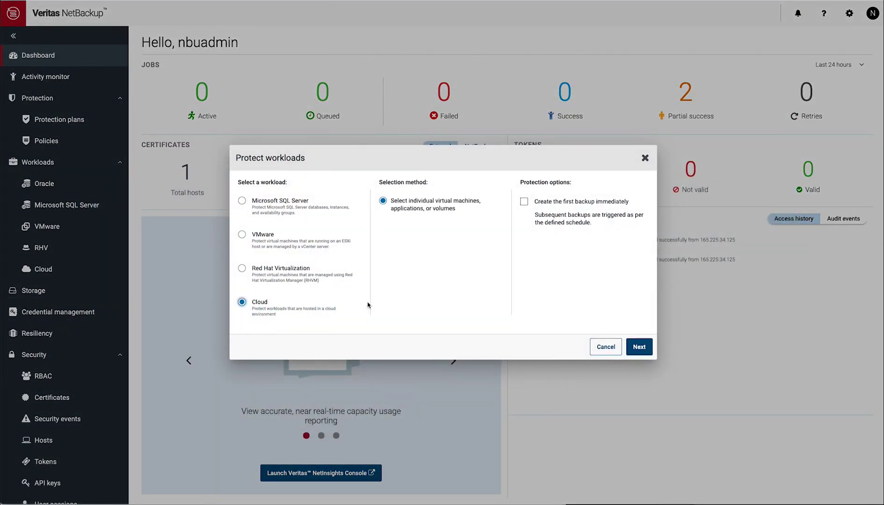
{"action": "left_click", "coordinate": [631, 346]}
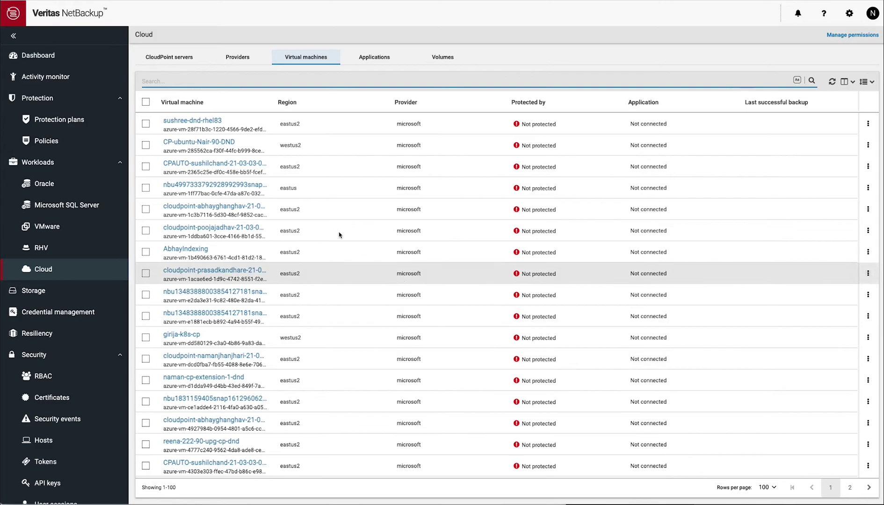
- Sort the cloud virtual machines by Provider and select the Linux client VM
{"action": "scroll", "coordinate": [395, 131], "scroll_direction": "down", "scroll_amount": 1}
{"action": "scroll", "coordinate": [393, 133], "scroll_direction": "up", "scroll_amount": 1}
{"action": "left_click", "coordinate": [406, 104]}
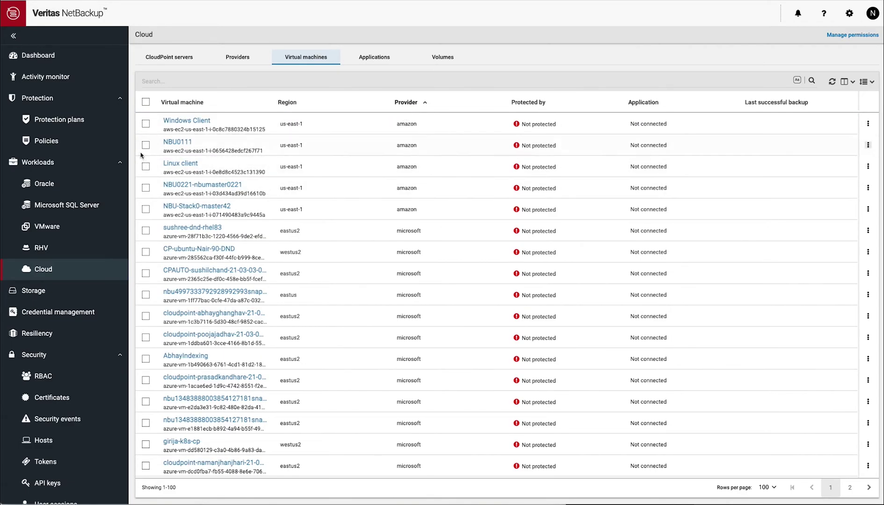
{"action": "left_click", "coordinate": [146, 167]}
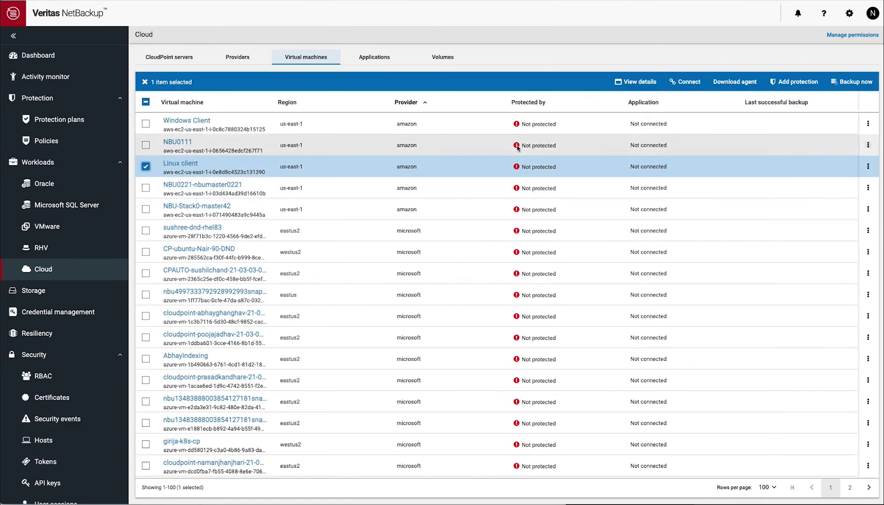
- Add protection for Linux client using the Cloud-Protect-2 plan, so it shows Added to plan
{"action": "left_click", "coordinate": [792, 82]}
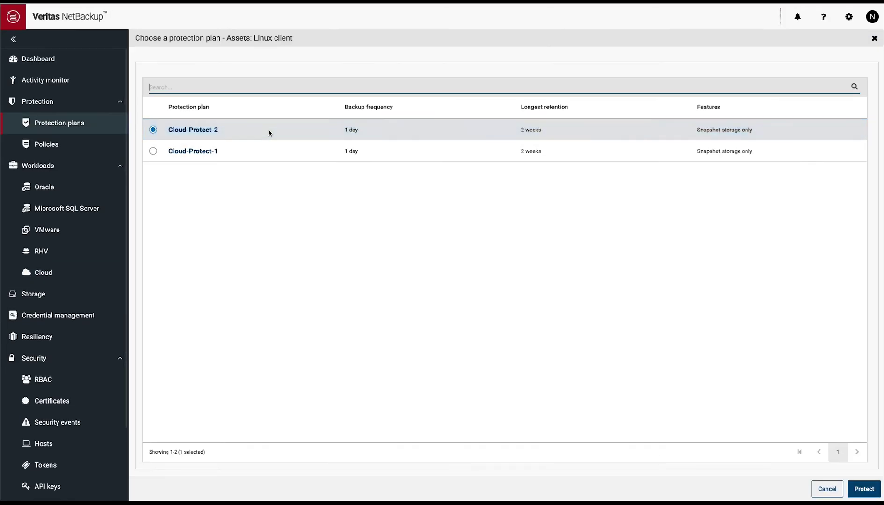
{"action": "left_click", "coordinate": [864, 495]}
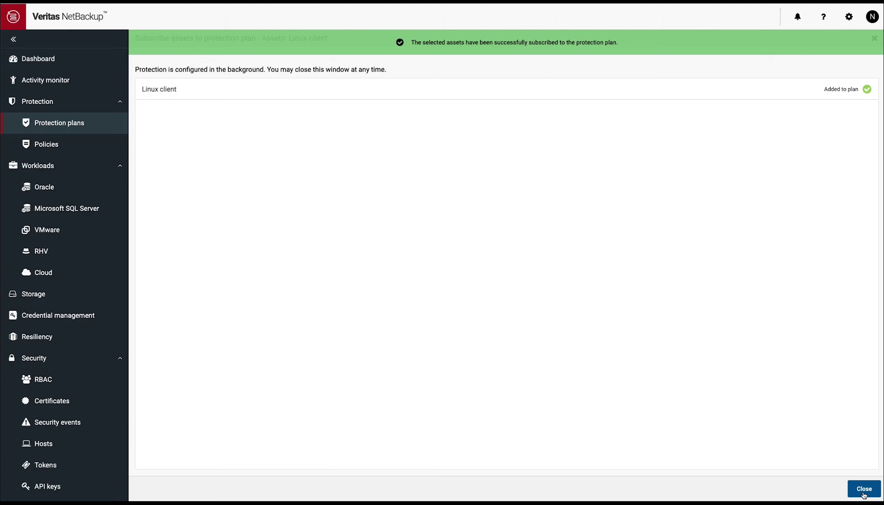
- Close the subscription results to return to the cloud virtual machines list
{"action": "left_click", "coordinate": [863, 489]}
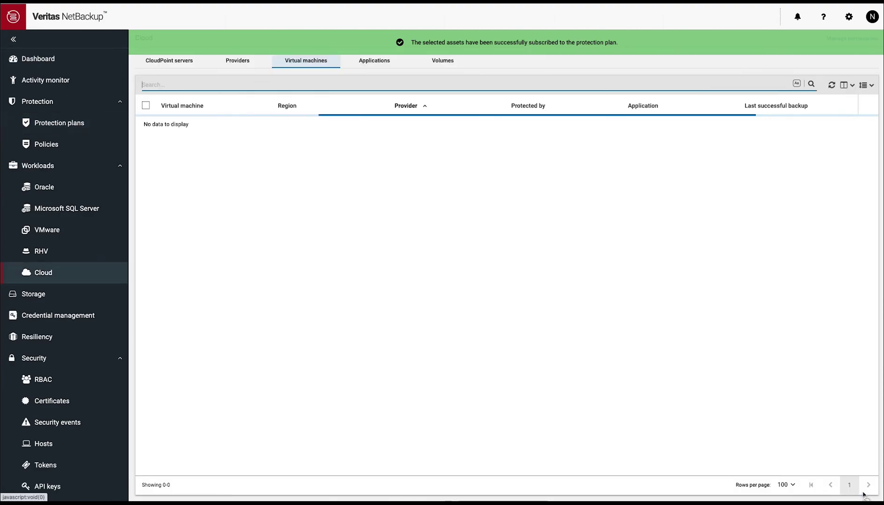